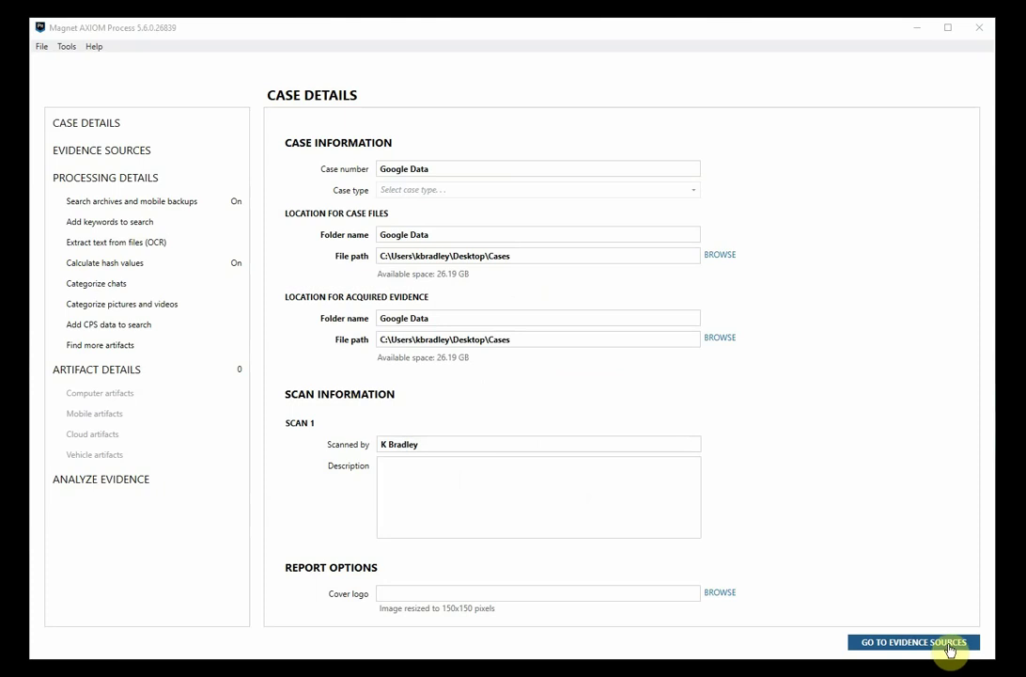
- Start acquiring cloud evidence for the Google Data case, confirm proper search authorization and choose Google as the platform
click(949, 647)
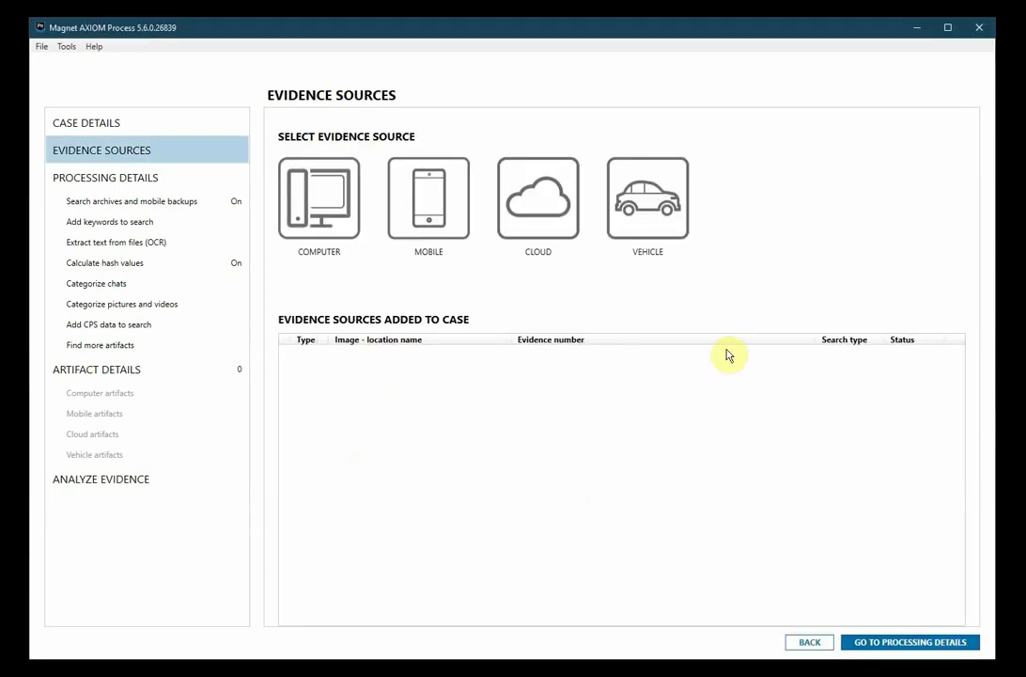
click(556, 208)
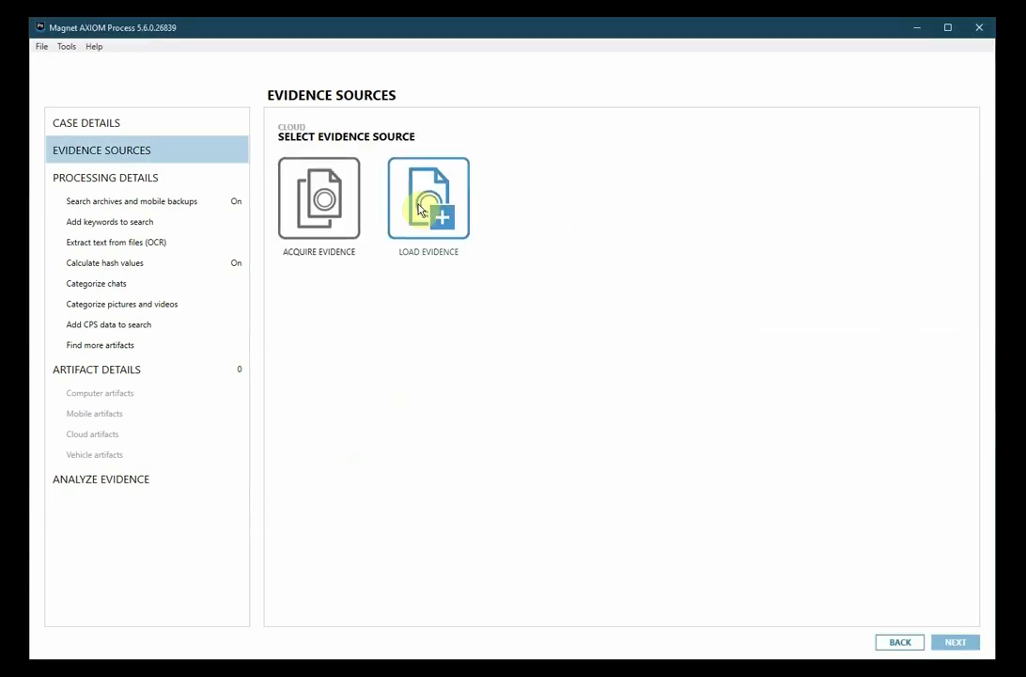
click(317, 208)
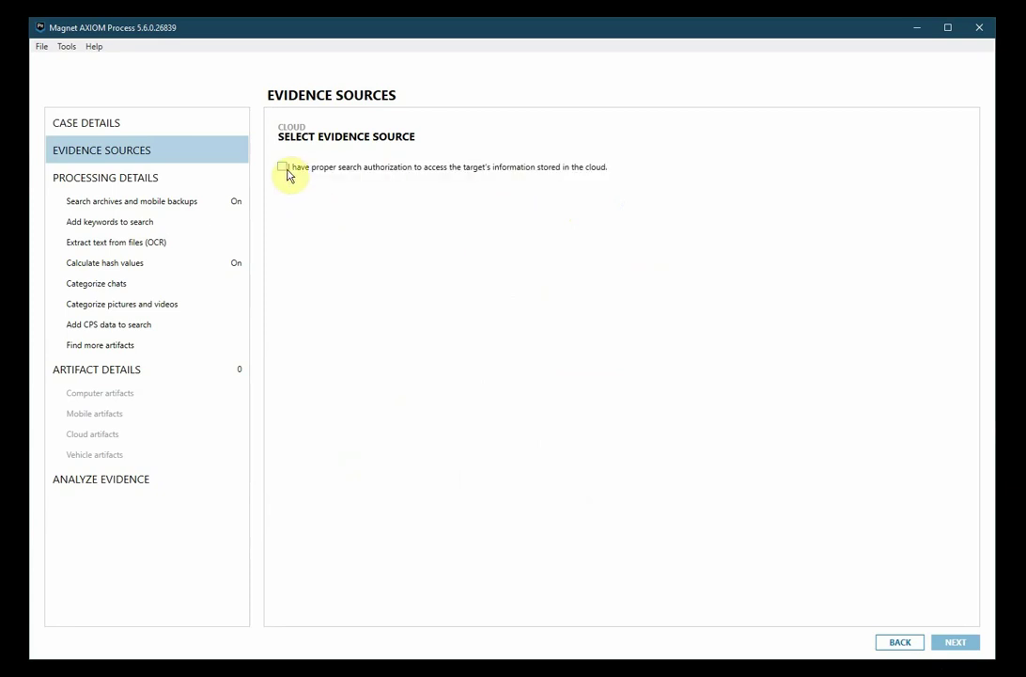
click(284, 169)
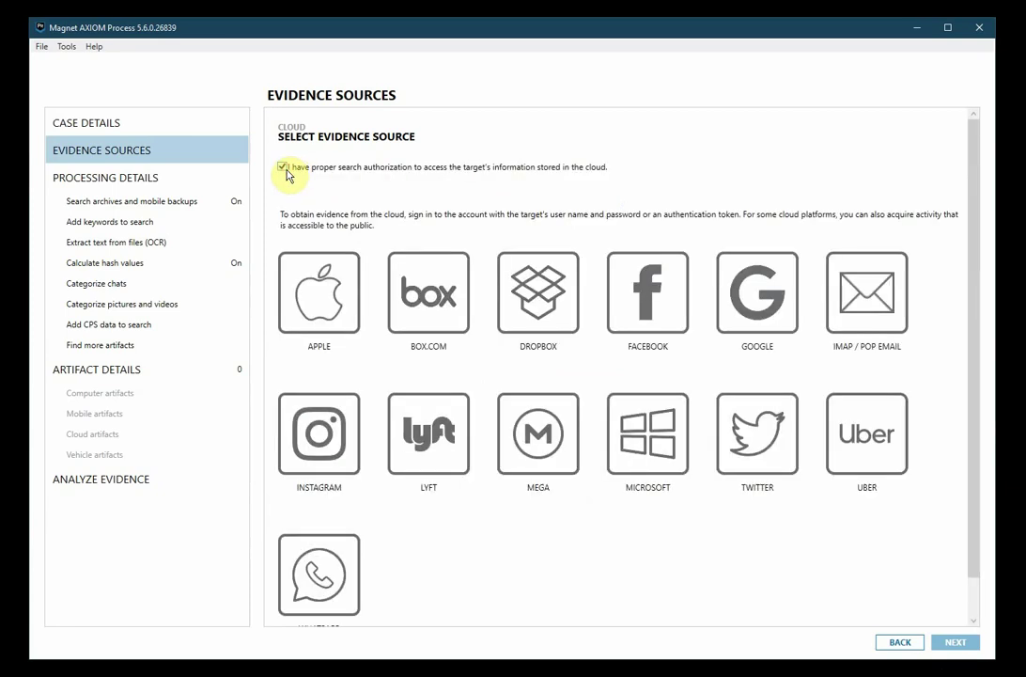
click(762, 322)
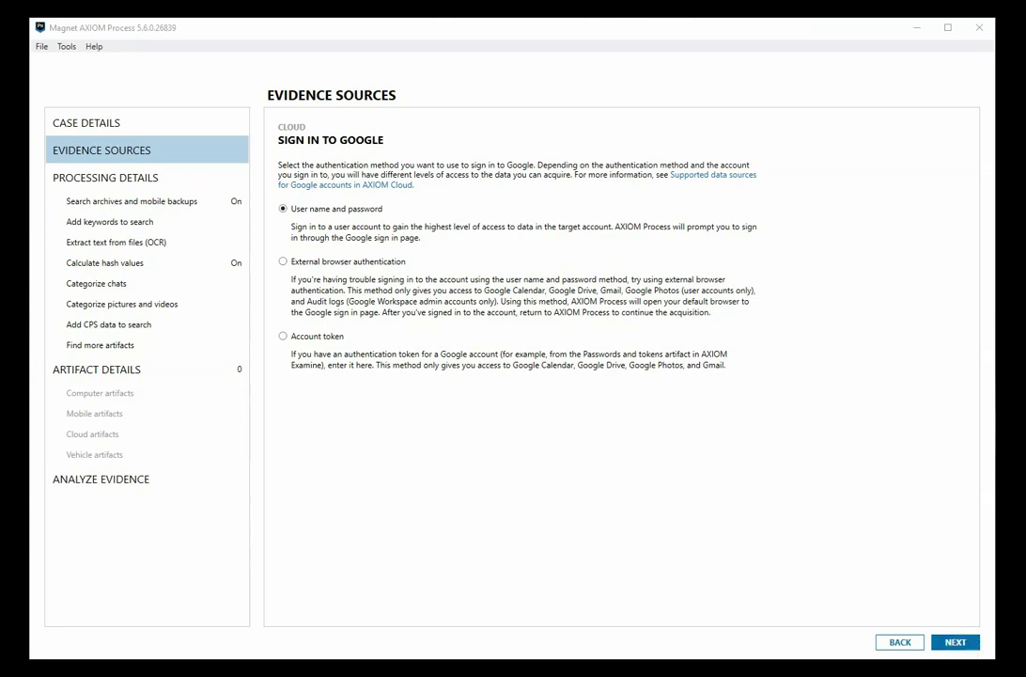
- Choose external browser authentication as the Google sign-in method and proceed with it
click(958, 642)
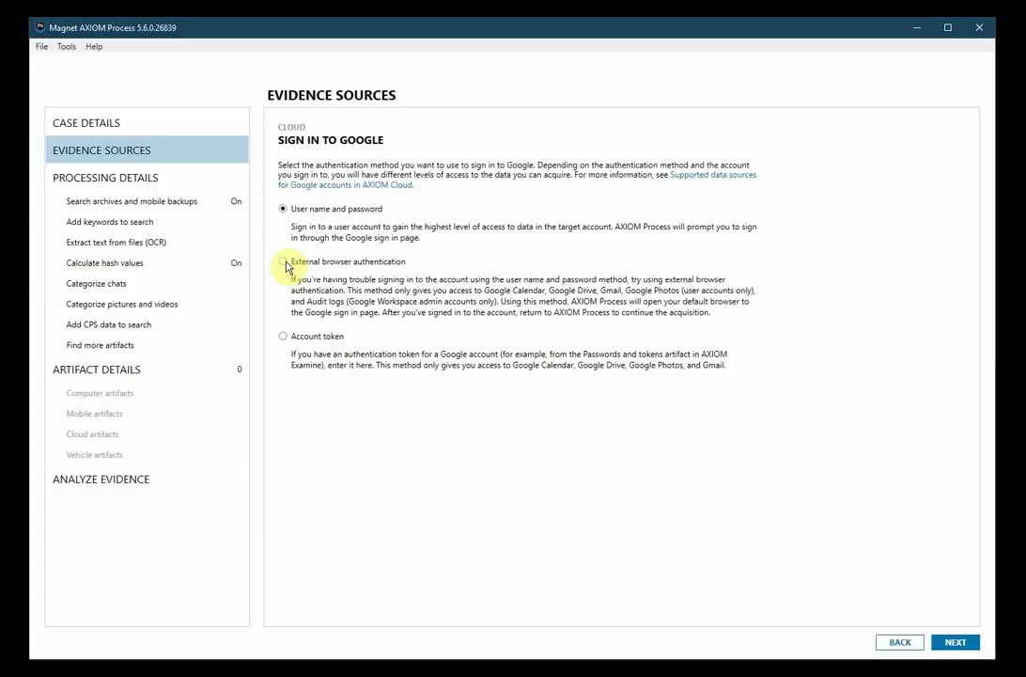
click(284, 263)
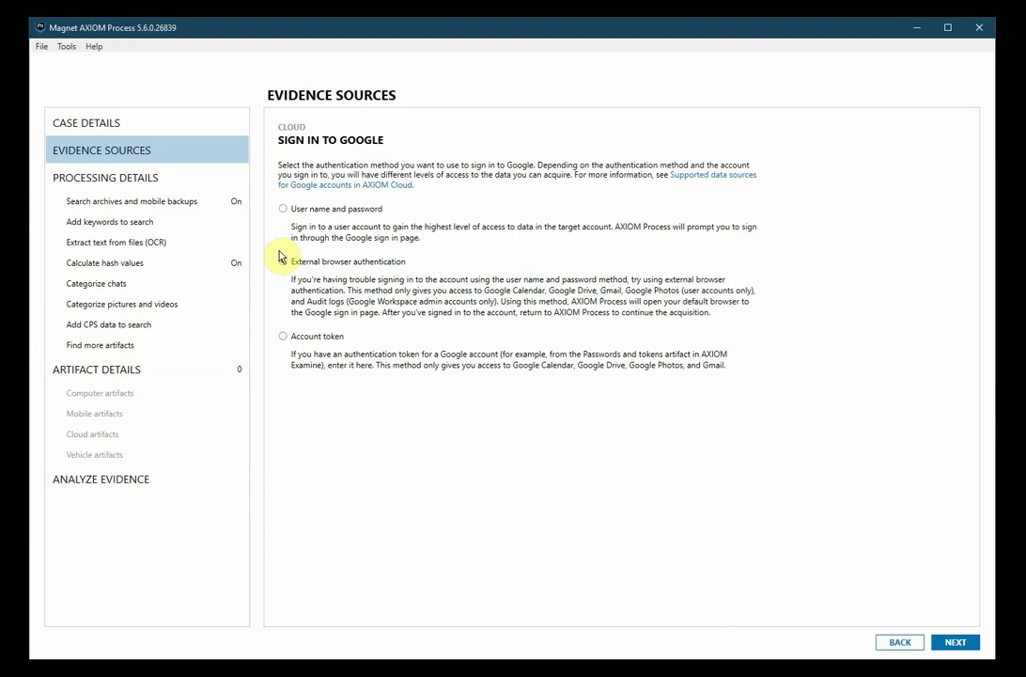
click(281, 259)
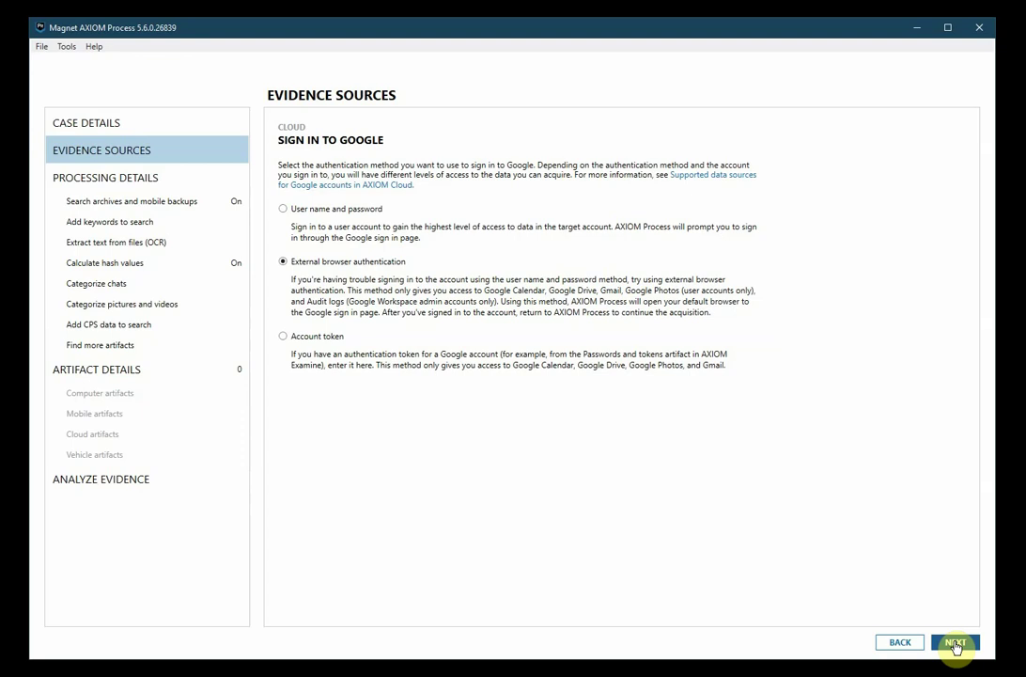
click(955, 645)
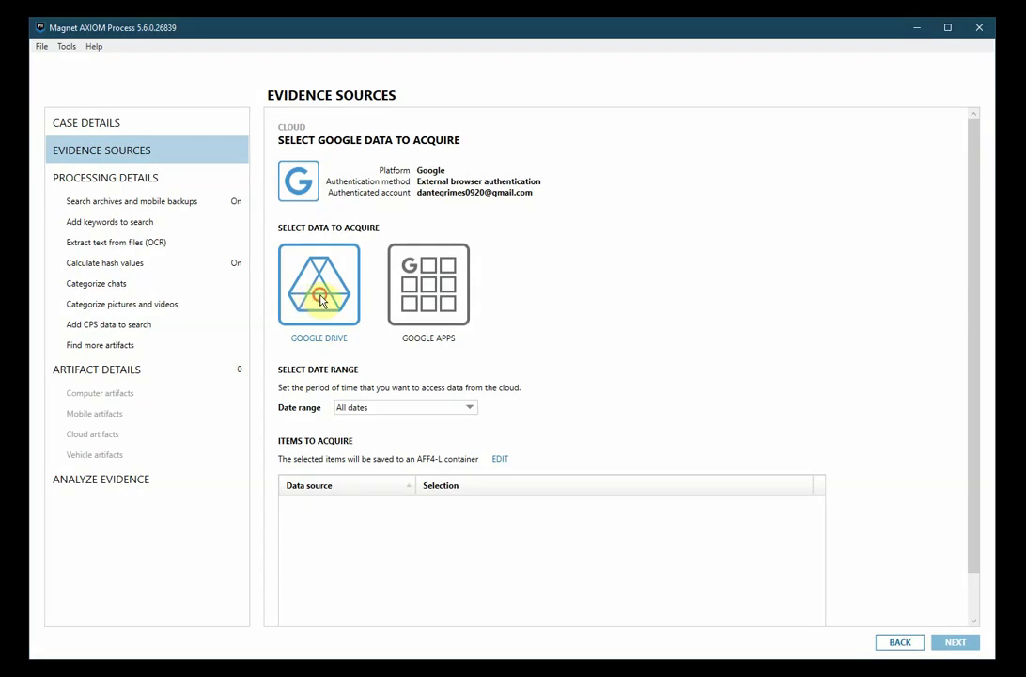
- Select Gmail Messages, Google Photos and Google Calendar as the Google app data to acquire
click(320, 301)
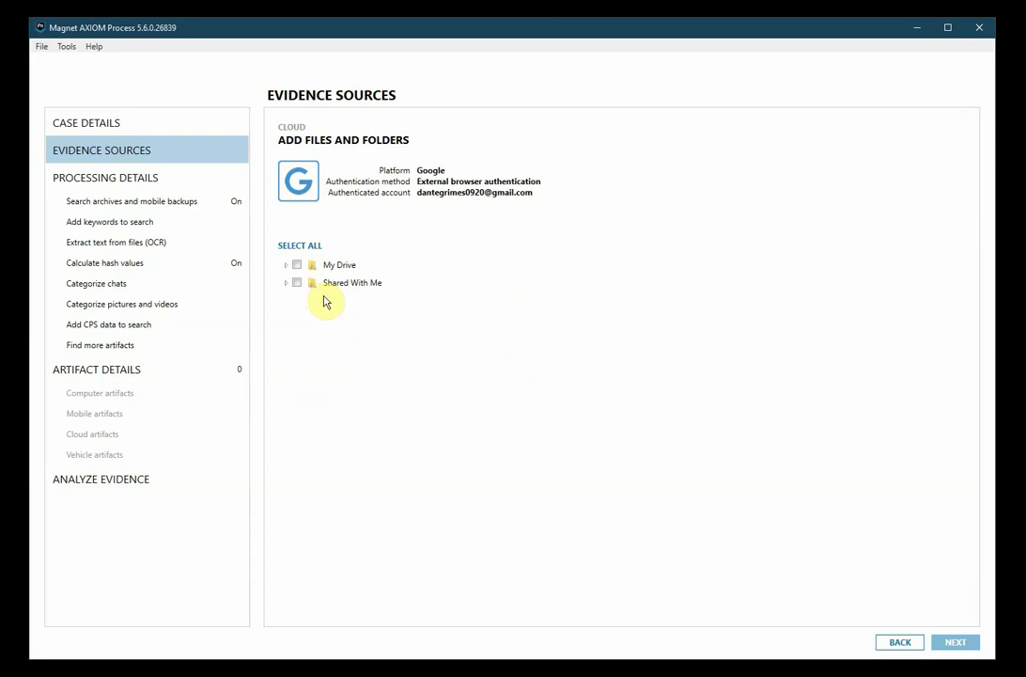
click(907, 644)
click(435, 293)
click(284, 306)
click(282, 351)
click(283, 399)
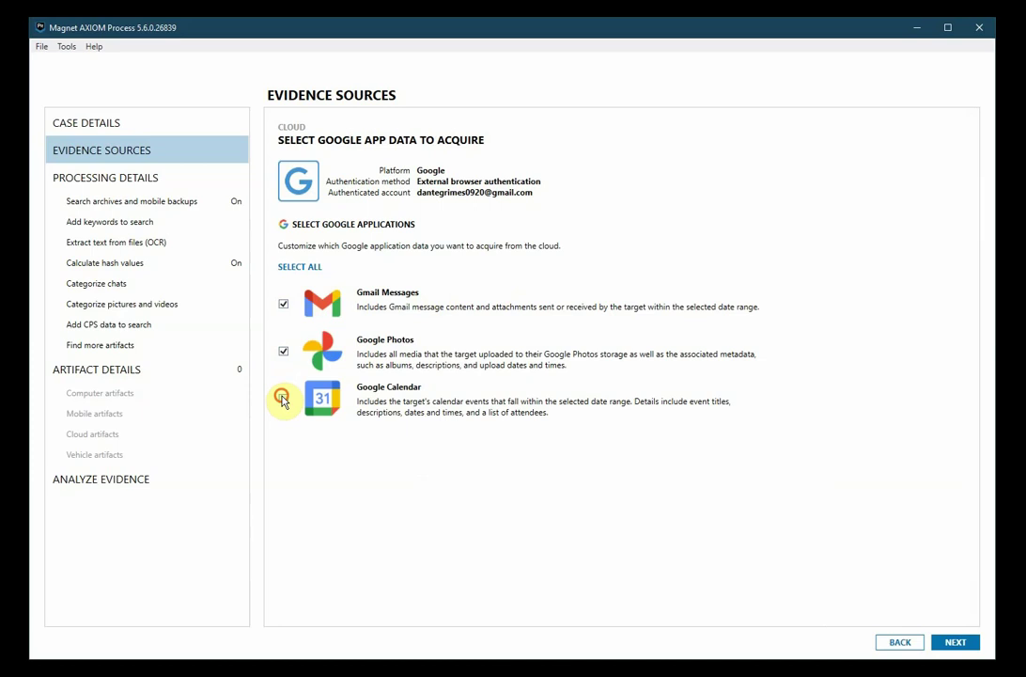
click(956, 641)
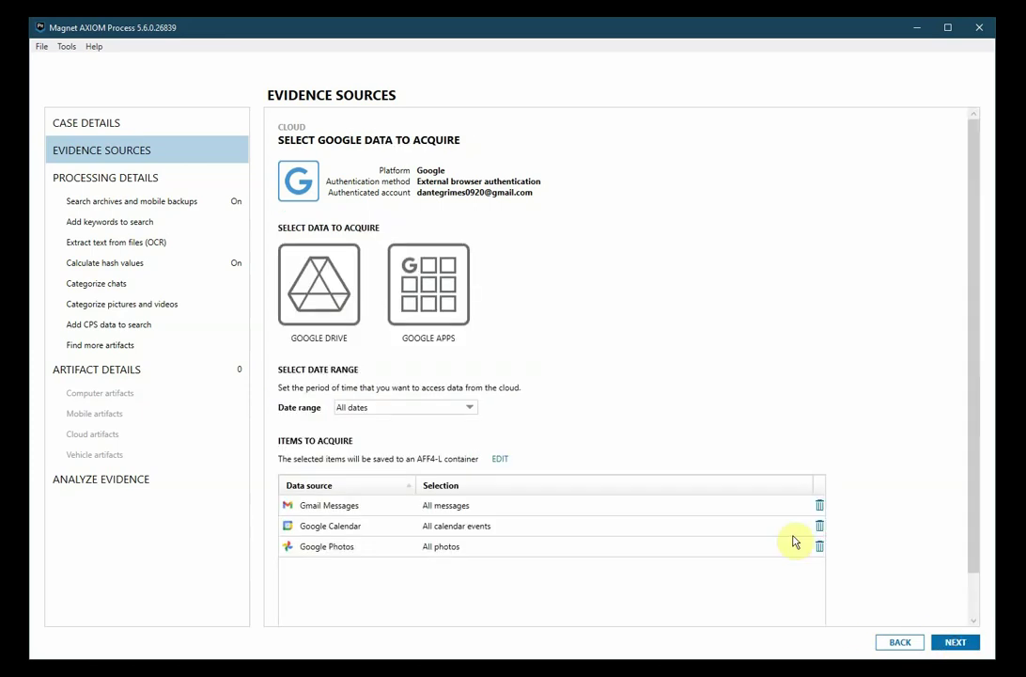
- Check the date range options, keep All dates, and add the Google source to the case
click(471, 410)
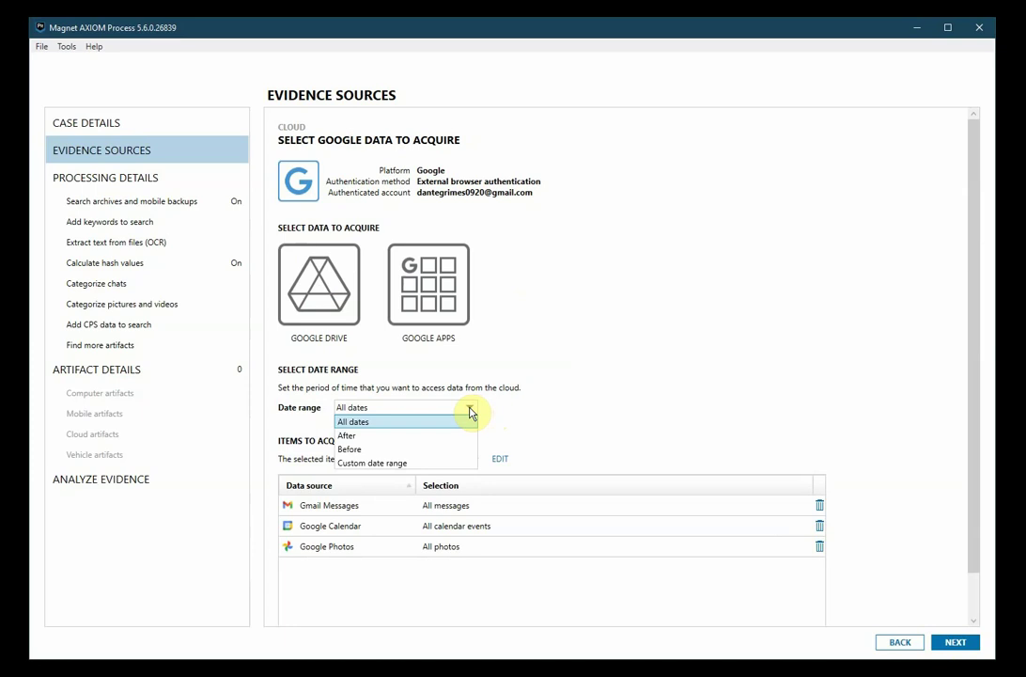
click(728, 423)
click(956, 641)
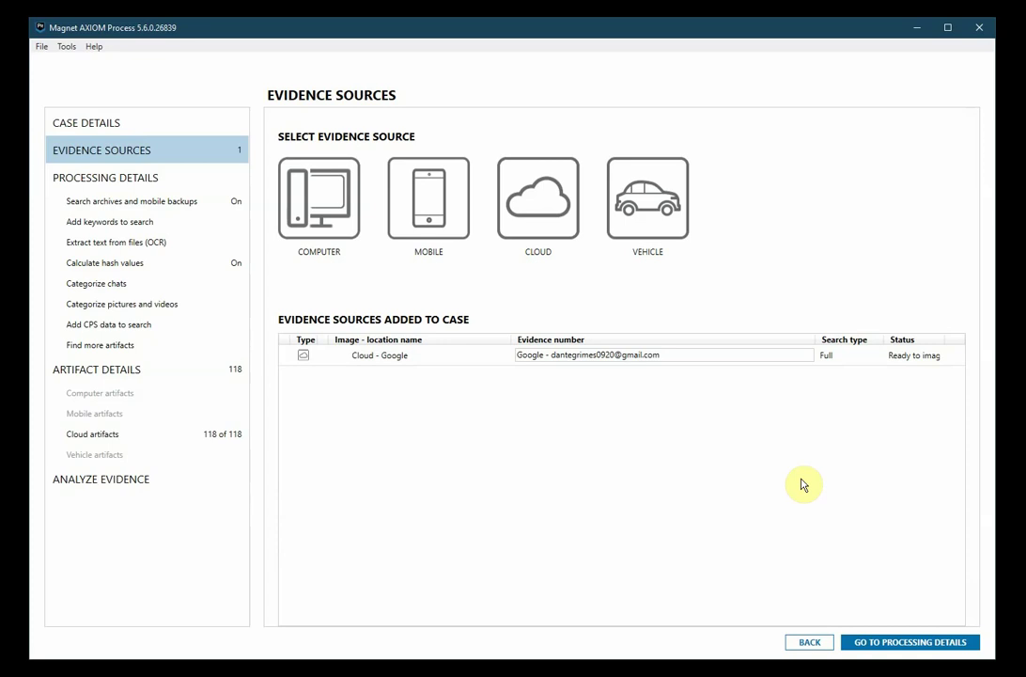
- Review the cloud artifacts included in the case and start analyzing the evidence
click(912, 643)
click(116, 437)
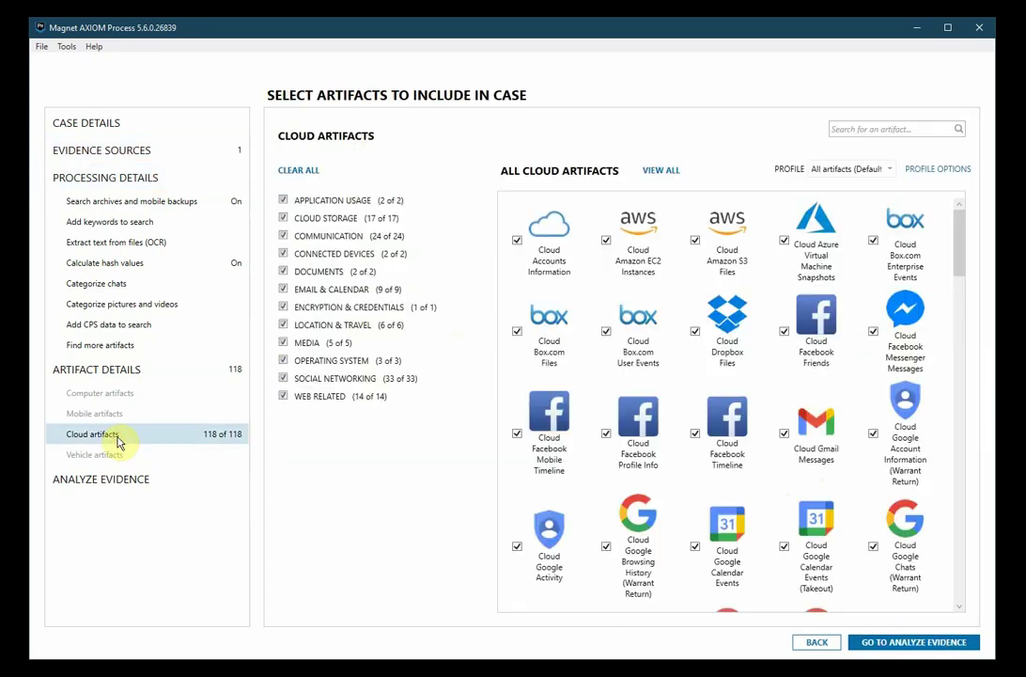
click(905, 643)
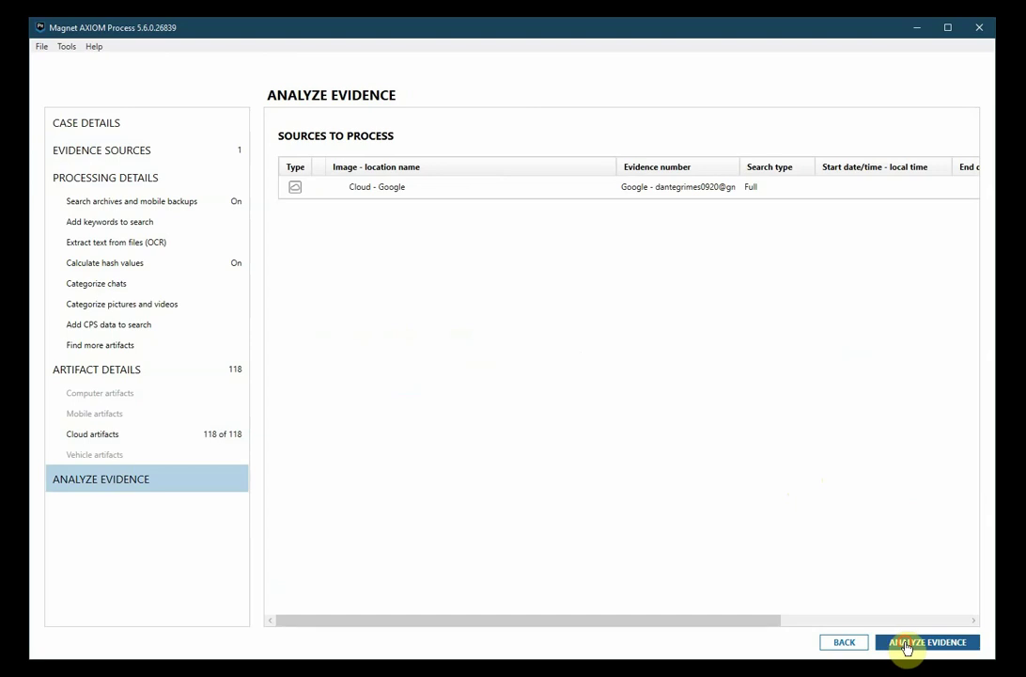
click(904, 644)
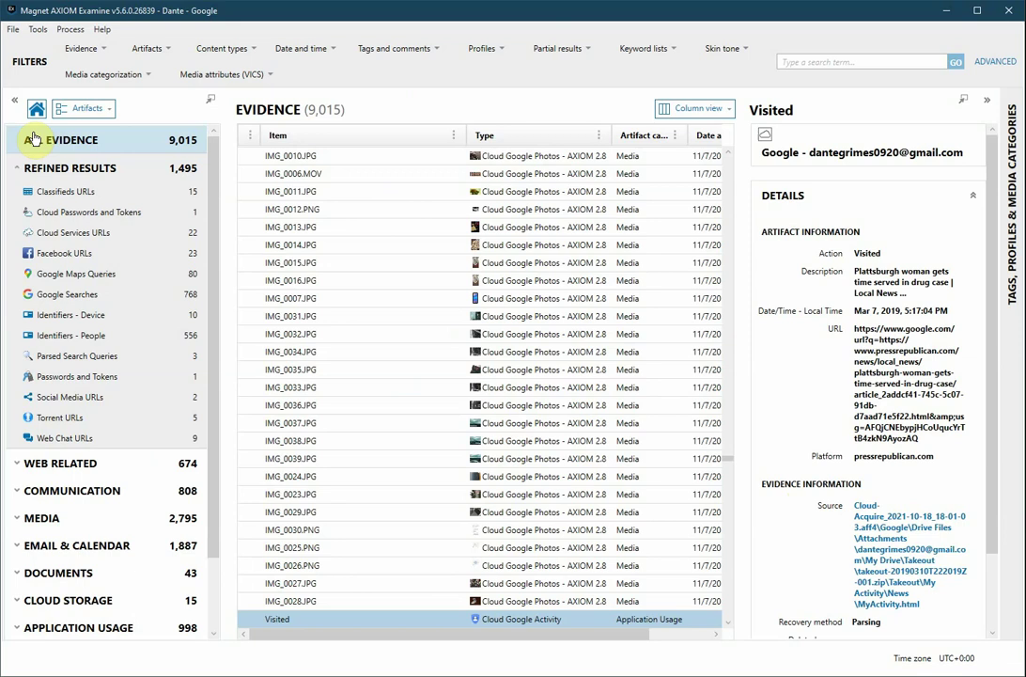
- In AXIOM Examine, view the Google Searches refined results and the Web Related artifacts of the processed case
click(73, 297)
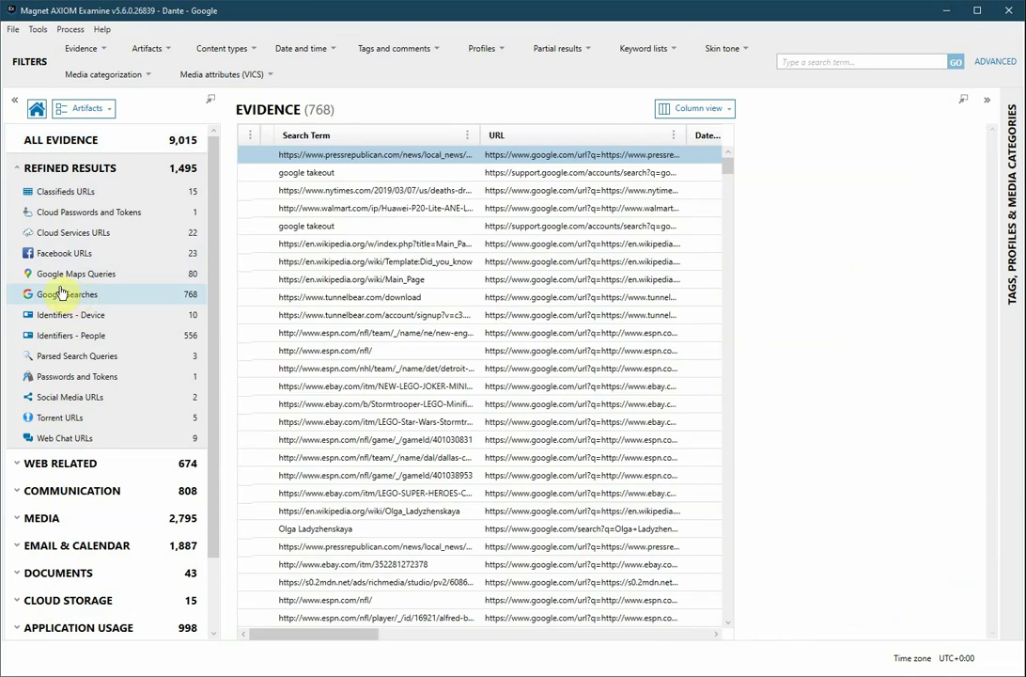
click(26, 475)
scroll(34, 483, down, 3)
scroll(35, 474, down, 2)
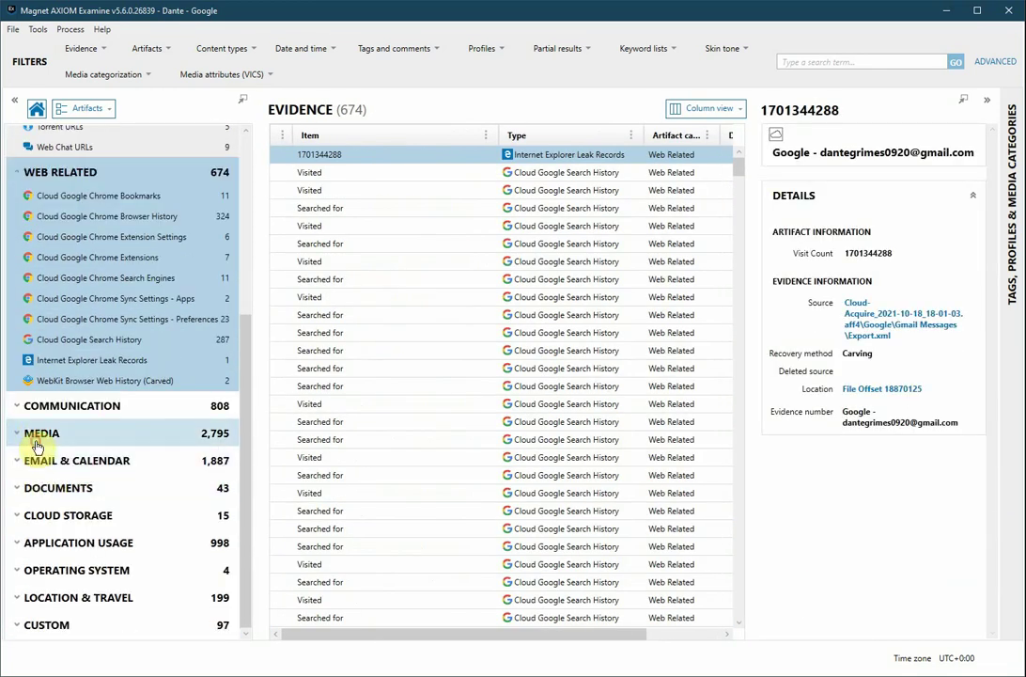
- View the Media artifacts and the Email & Calendar artifacts
click(38, 444)
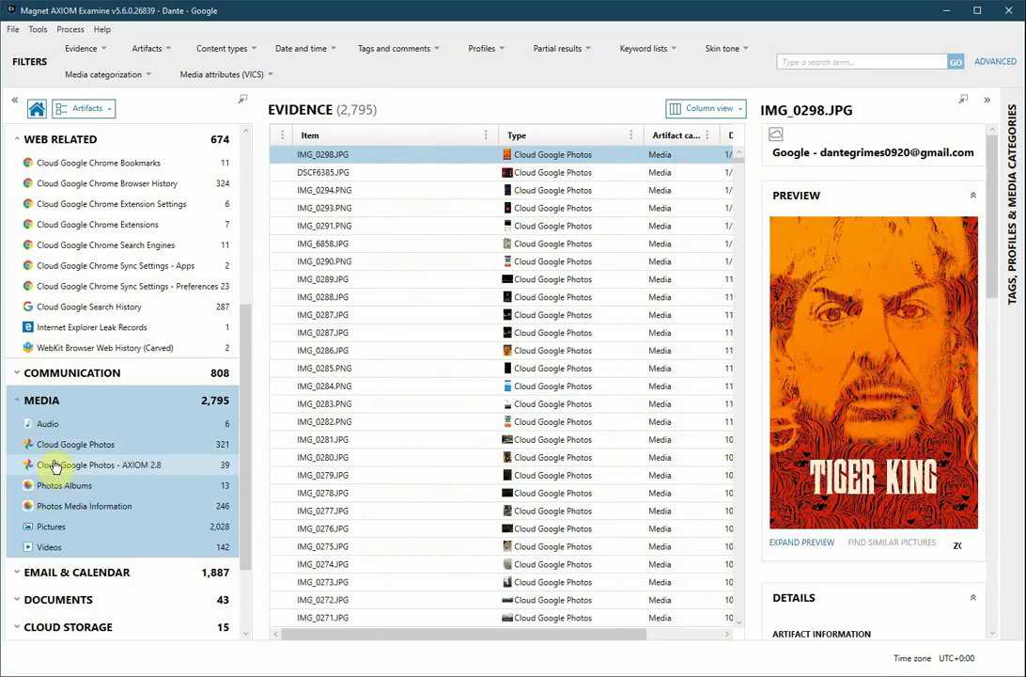
scroll(52, 469, down, 3)
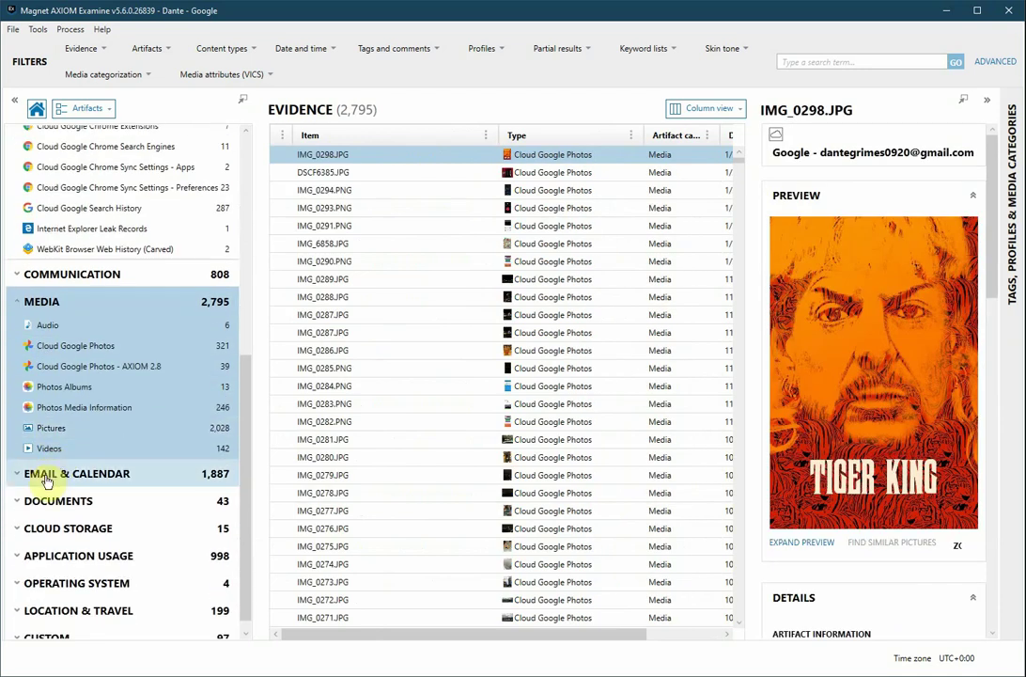
click(45, 476)
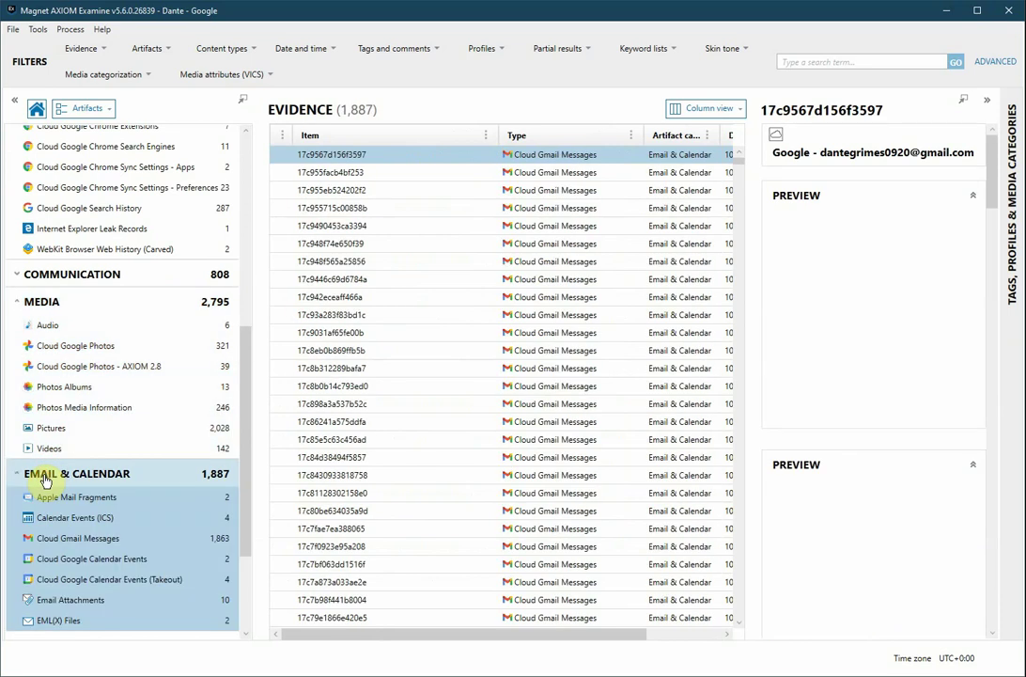
- View the Documents artifacts and the Cloud Storage artifacts
scroll(45, 480, down, 4)
click(48, 484)
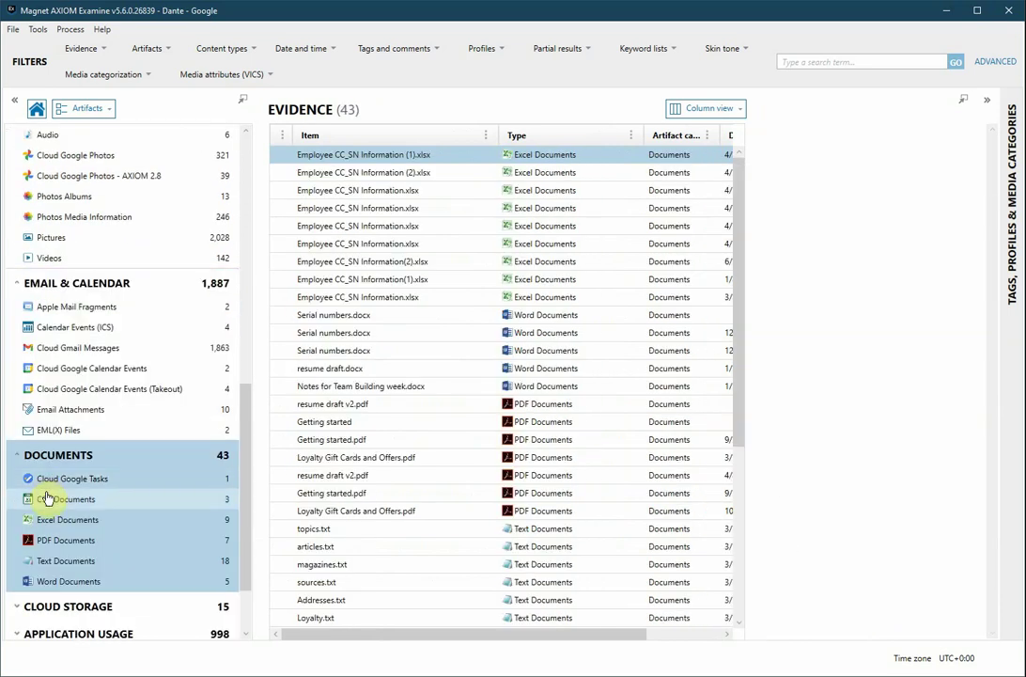
scroll(45, 492, down, 3)
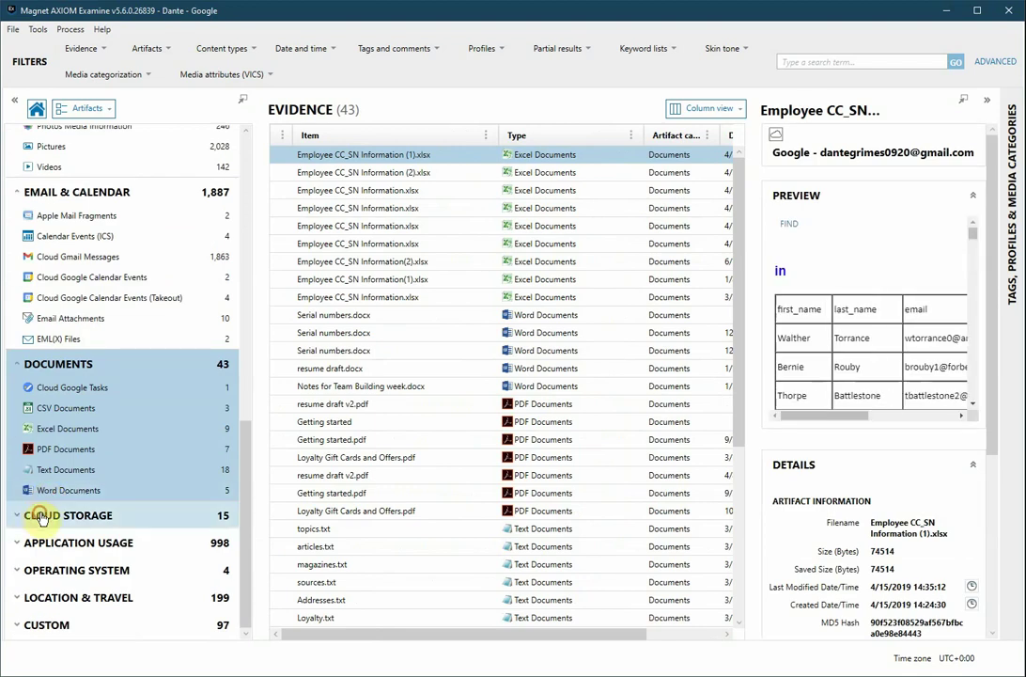
click(41, 517)
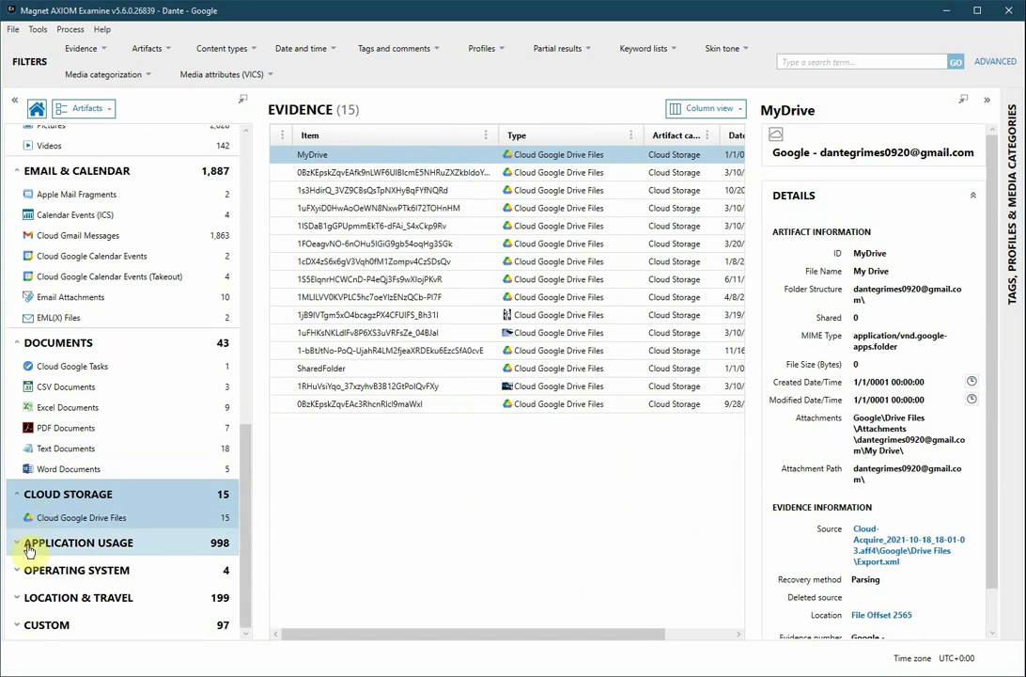
- View the Application Usage artifacts and the Location & Travel artifacts
click(29, 551)
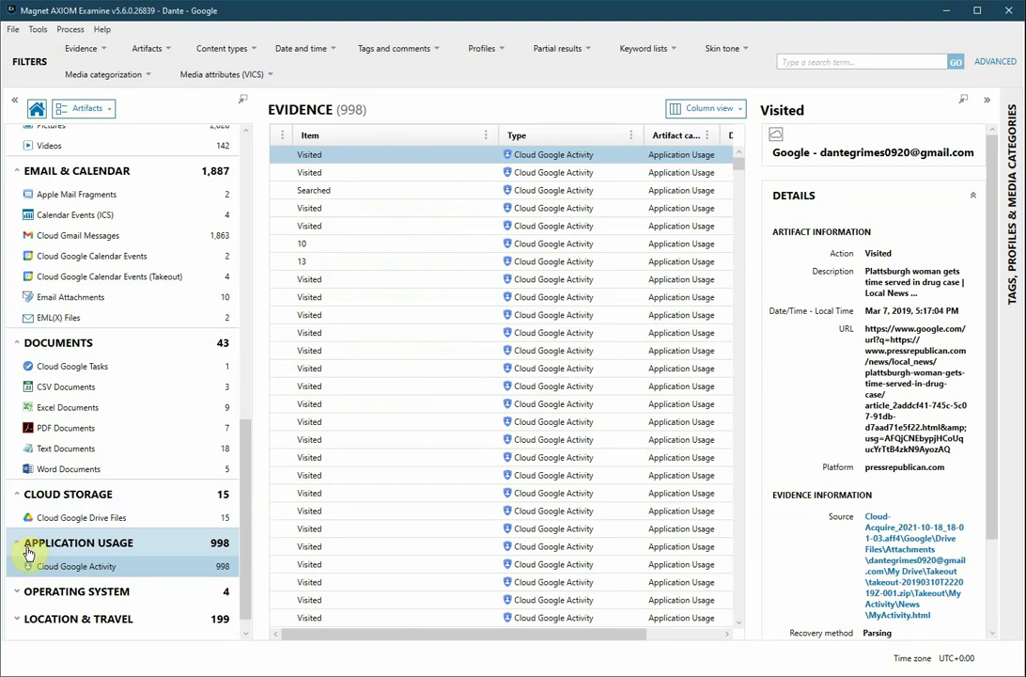
click(70, 616)
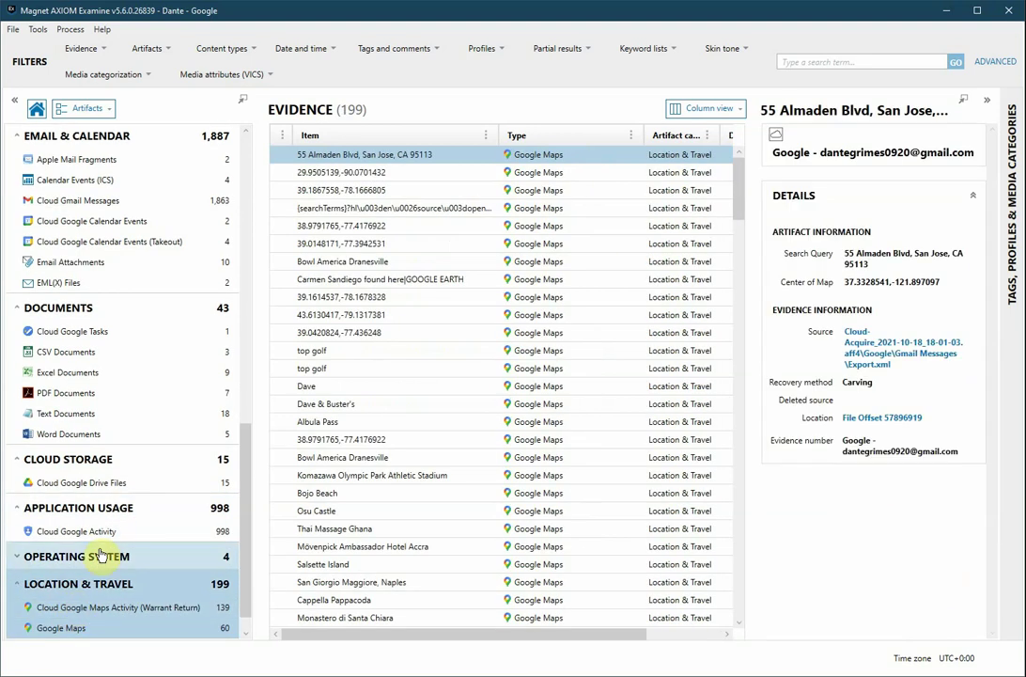